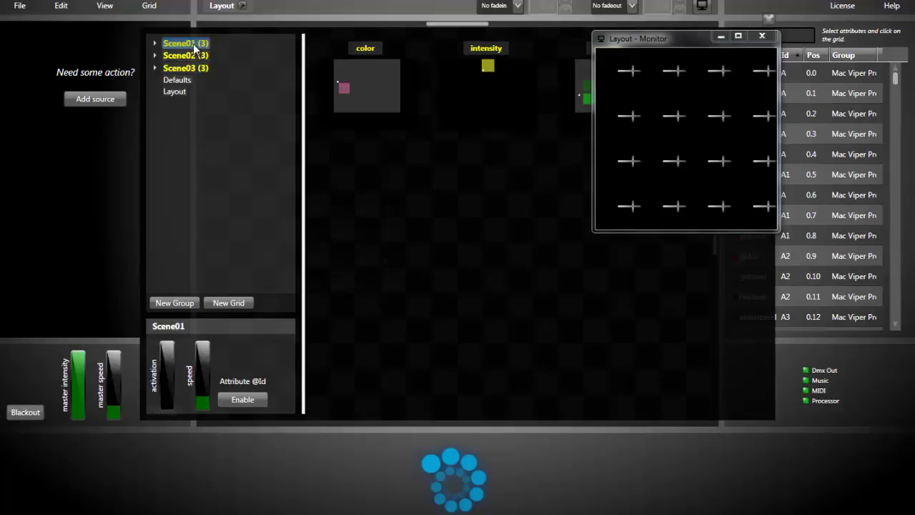
Step: Expand Scene01 in the scene tree and browse its color, intensity and pan/tilt layers
key(Right)
key(Down)
key(Down)
key(Down)
key(Down)
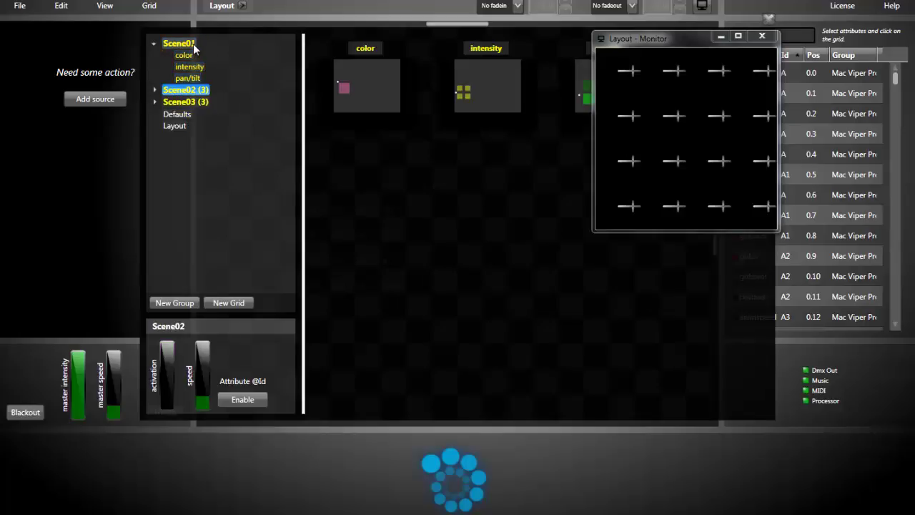
key(Down)
key(Up)
key(Up)
key(Down)
Step: Preview Scene01 by raising its activation to 100% and returning it to 0
click(190, 42)
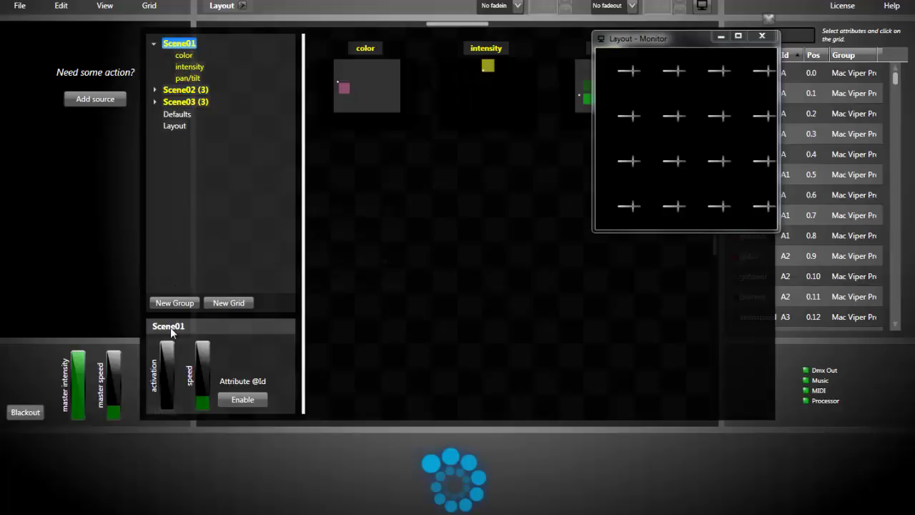
drag(168, 359, 168, 342)
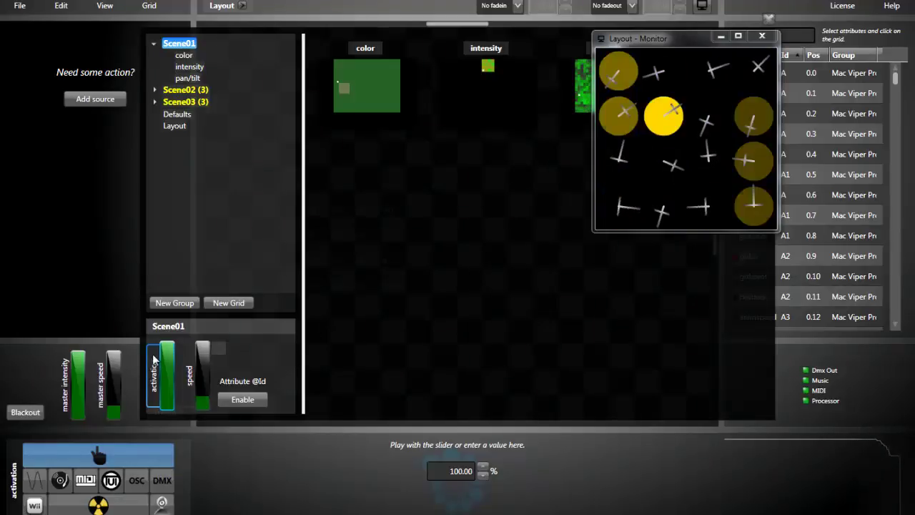
mouse_move(167, 357)
drag(167, 357, 166, 409)
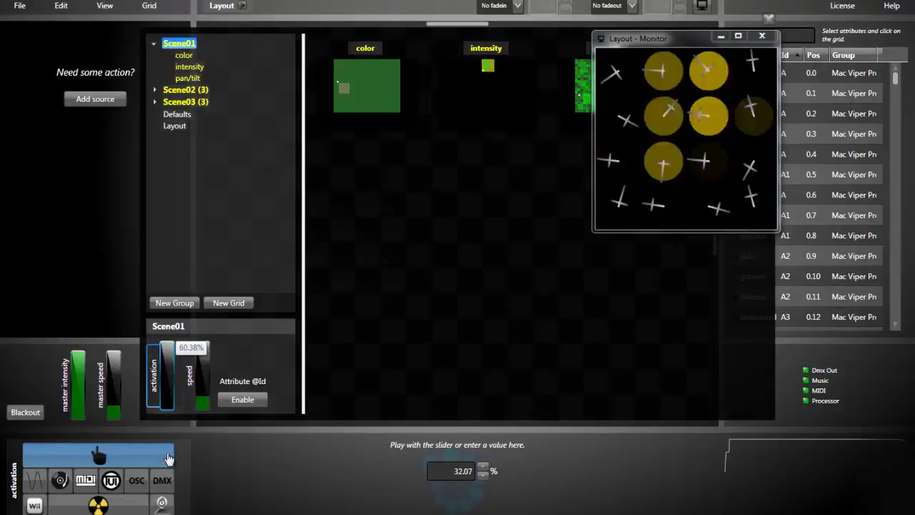
Step: Preview Scene02 at full activation, then lower it back to 0
click(185, 90)
click(167, 341)
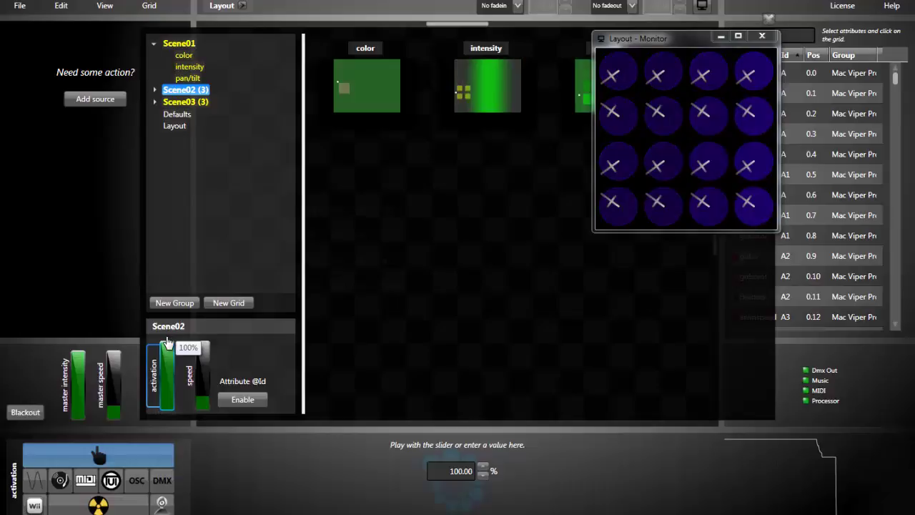
drag(166, 341, 166, 408)
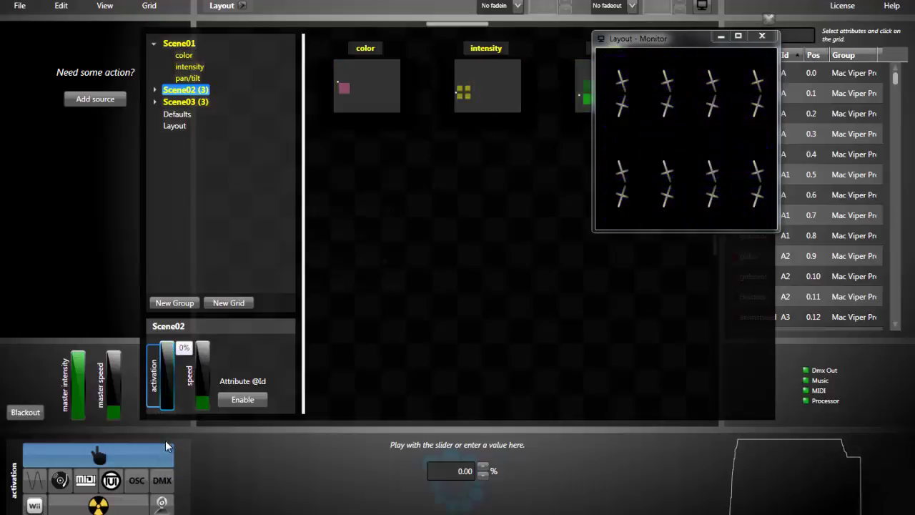
Step: Preview Scene03 at full activation, then bring it back down to 0
click(180, 106)
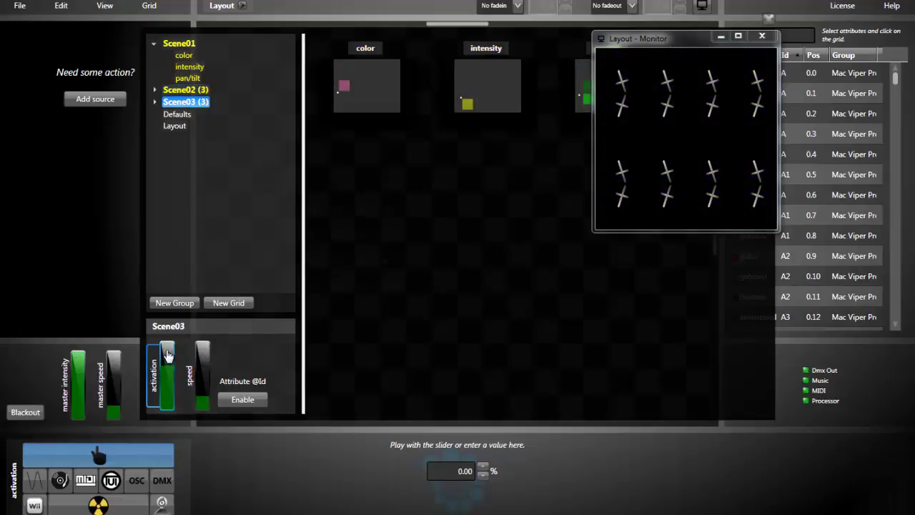
drag(166, 376, 166, 333)
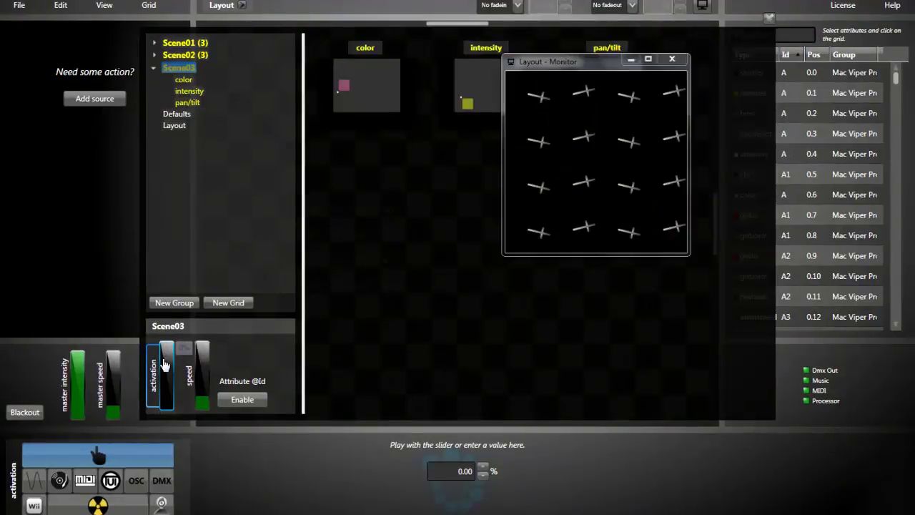
click(166, 413)
mouse_move(166, 413)
mouse_down()
mouse_move(166, 422)
mouse_move(166, 342)
mouse_move(168, 421)
mouse_up()
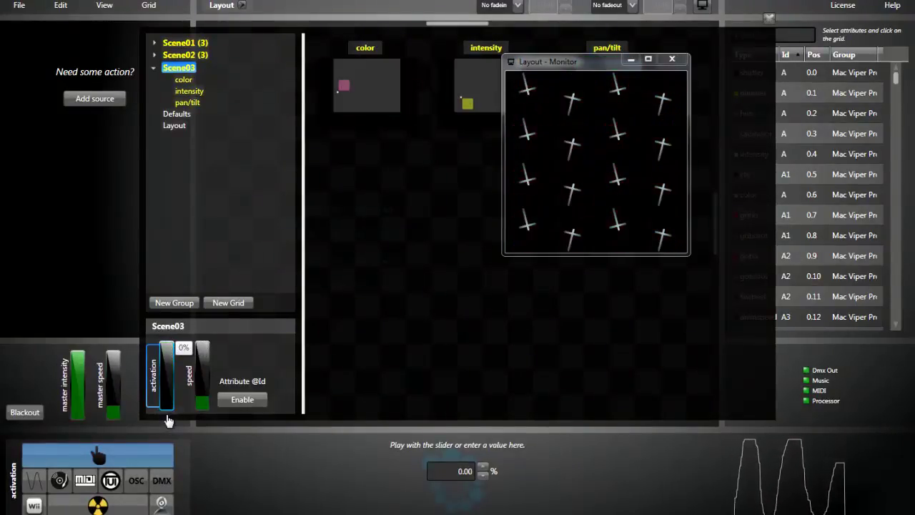
click(197, 45)
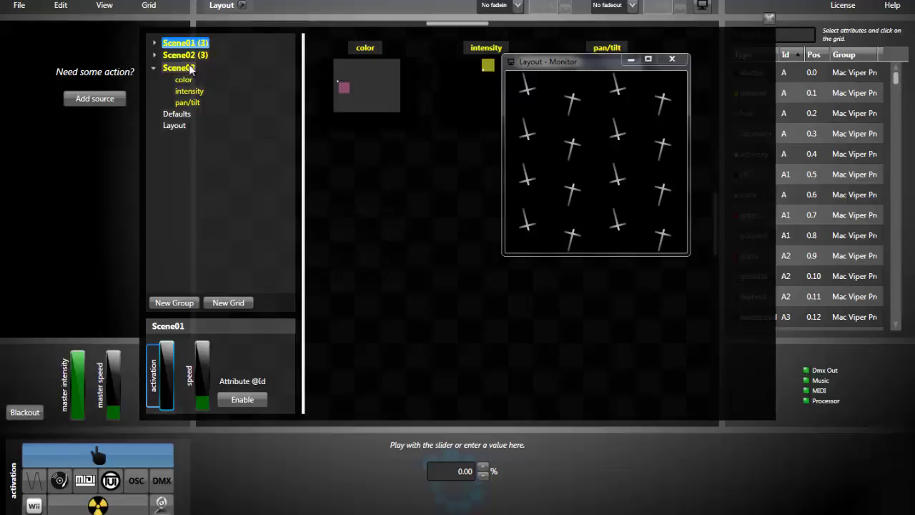
click(243, 400)
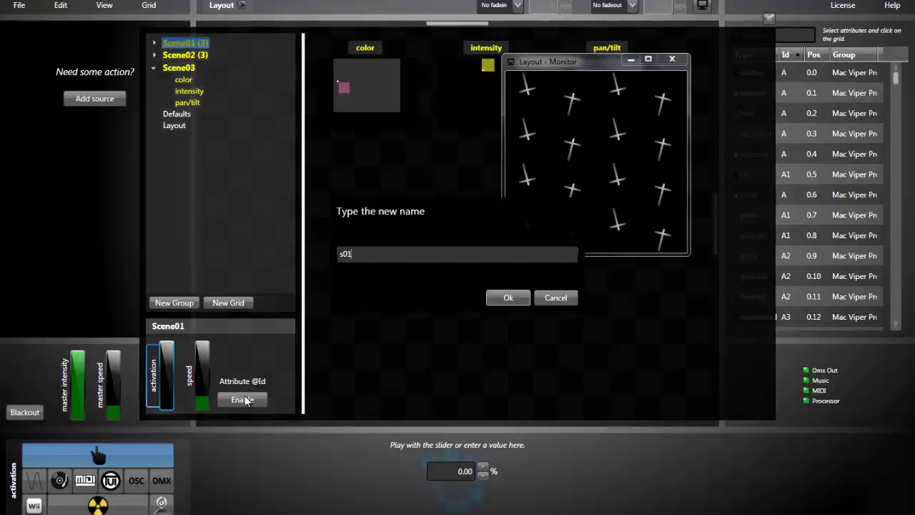
key(Return)
click(187, 56)
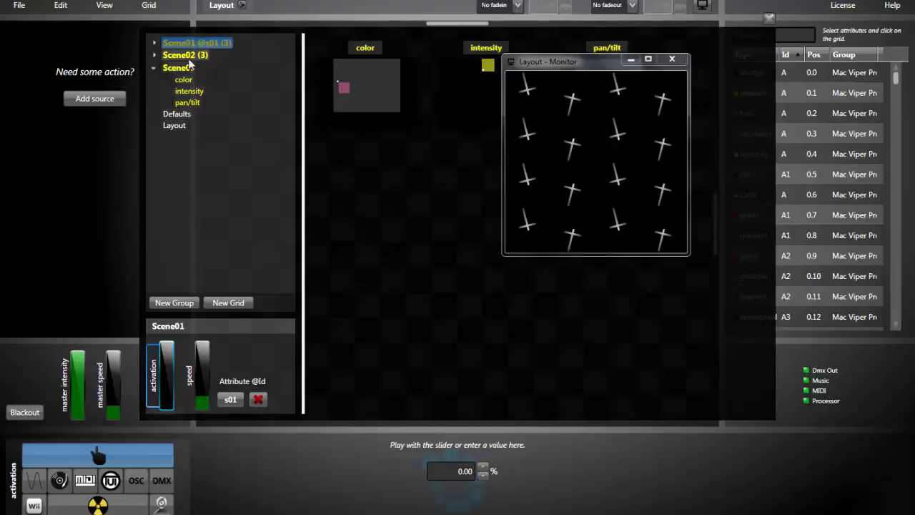
click(224, 401)
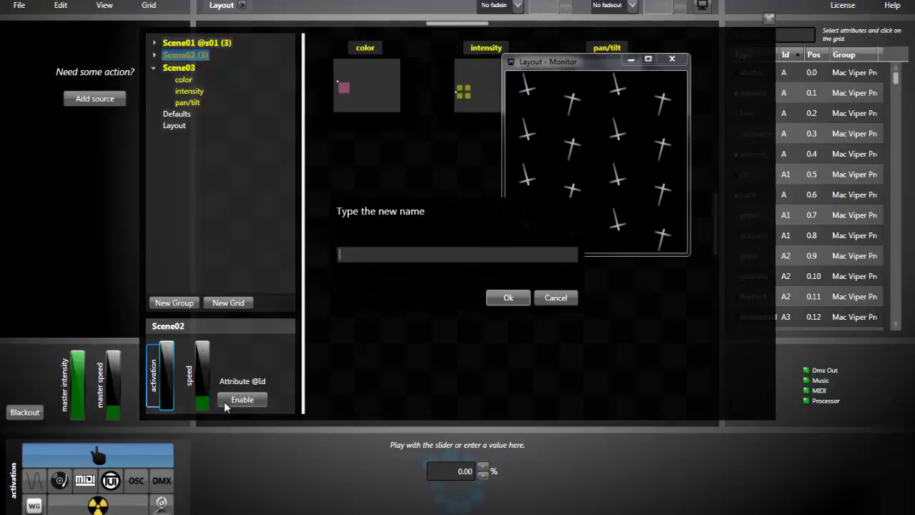
text(s02)
key(Return)
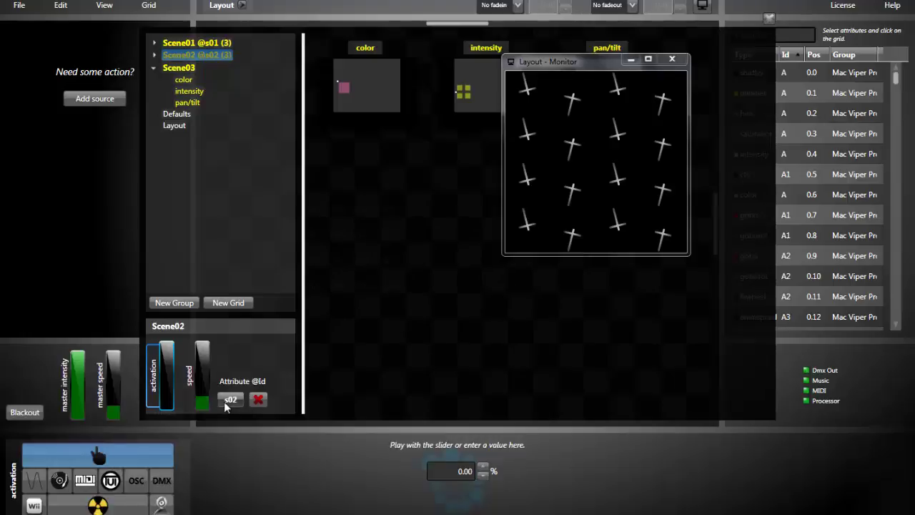
click(181, 69)
click(241, 401)
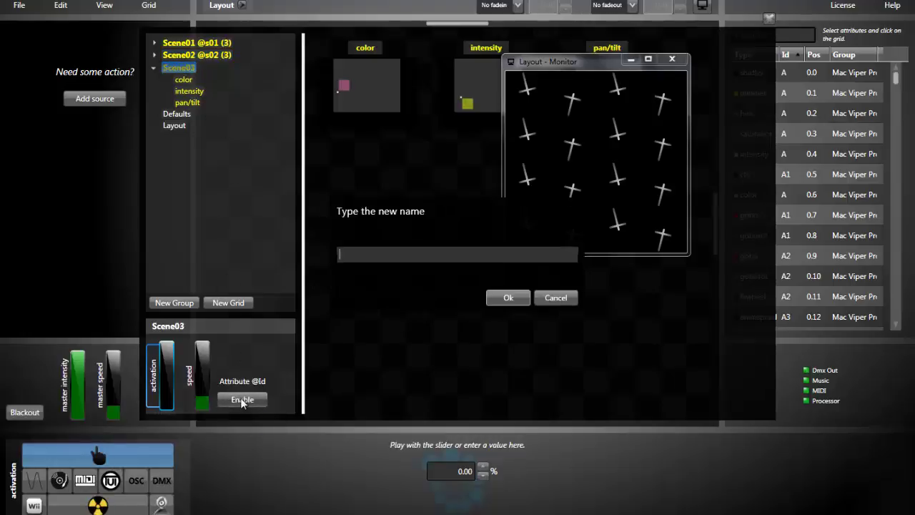
key(Return)
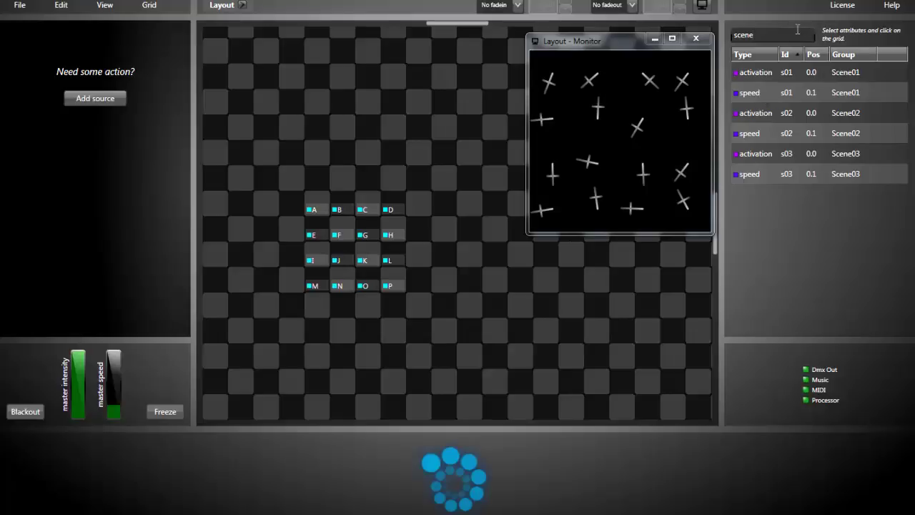
Step: Create a new grid and rename it from fx01 to 'Sequencer'
click(149, 4)
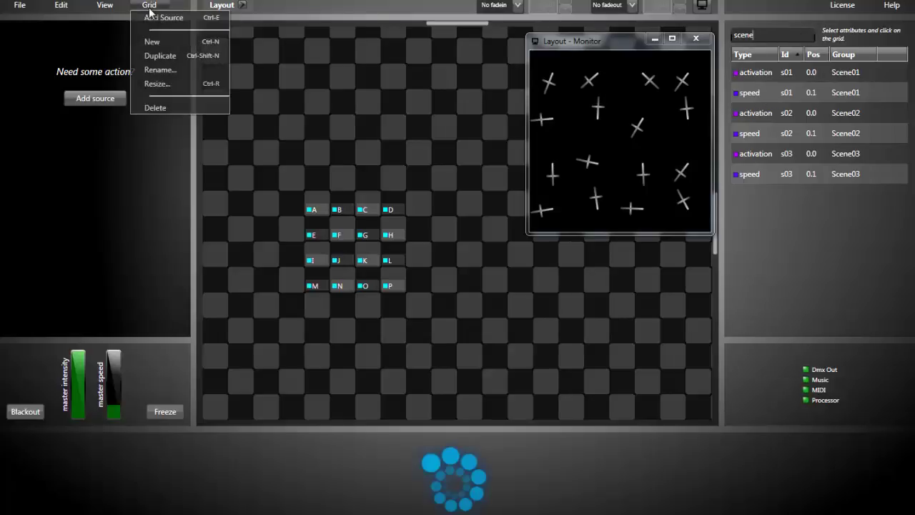
click(161, 39)
key(Up)
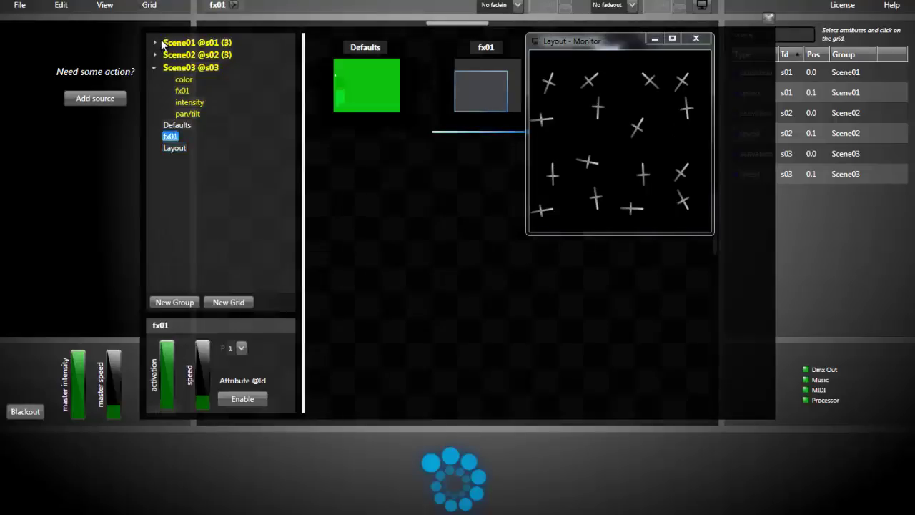
key(F2)
text(Sequ)
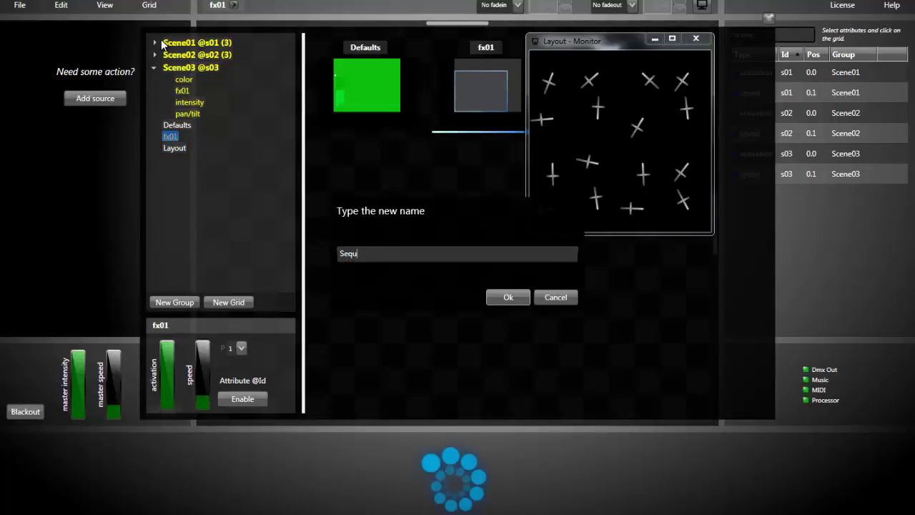
text(encer)
key(Return)
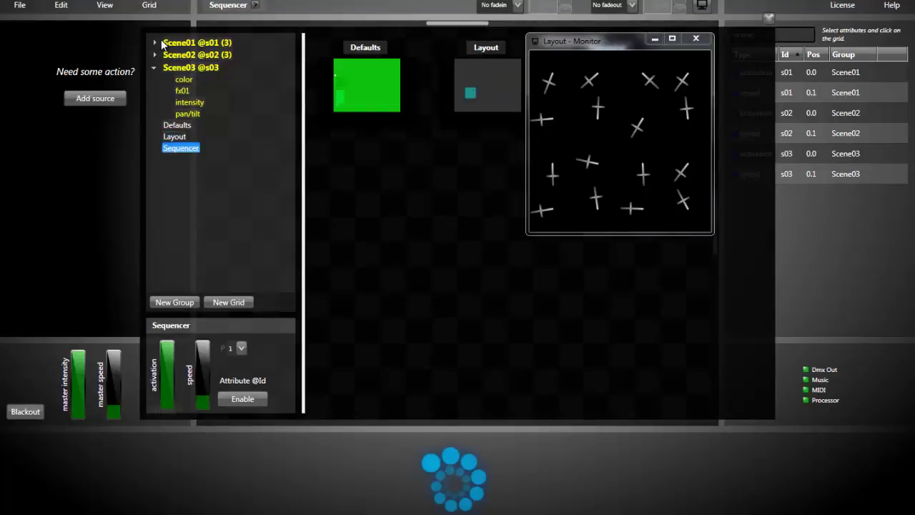
key(Escape)
Step: Resize the Sequencer grid to width 3 and height 20
click(148, 6)
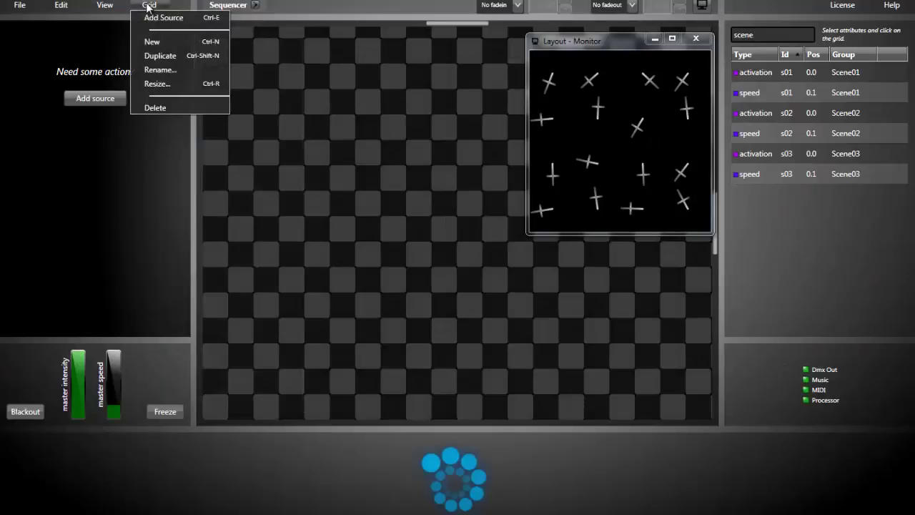
click(167, 83)
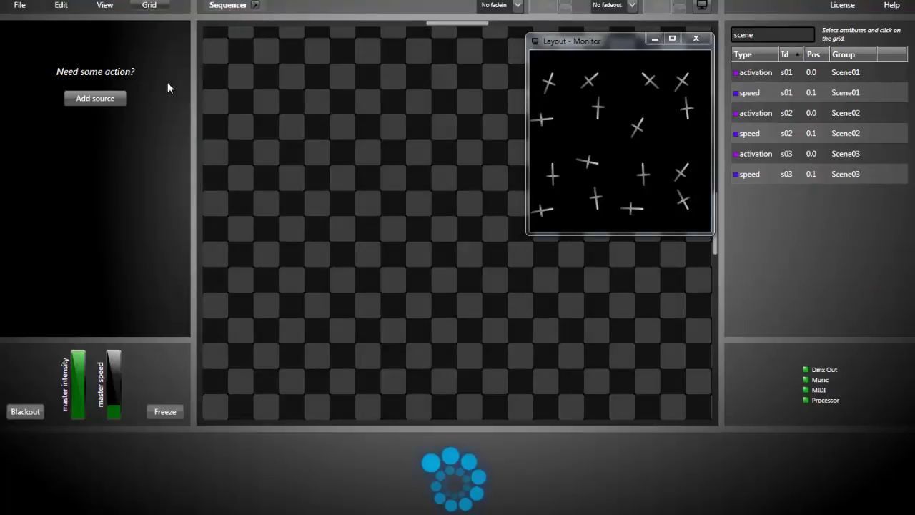
text(3)
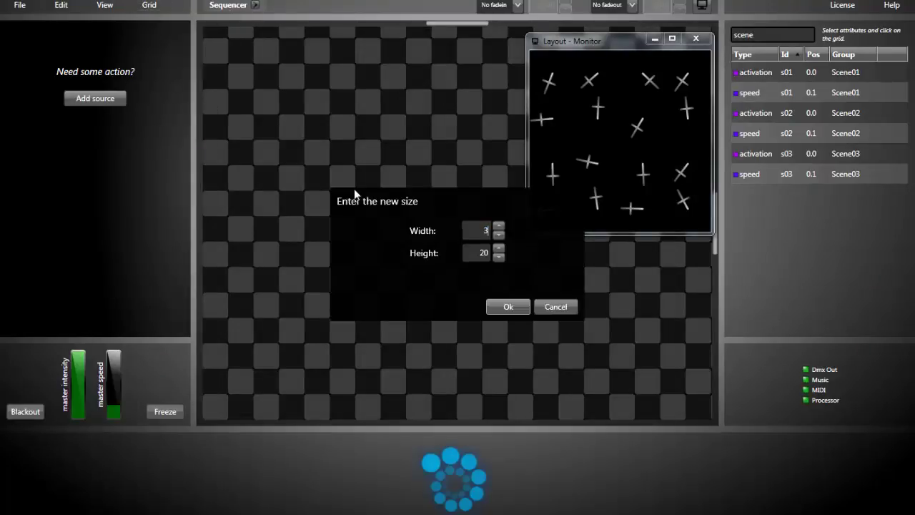
click(512, 307)
Step: Filter attributes to 'scene act' and map s01, s02, s03 activations across the grid columns
click(778, 35)
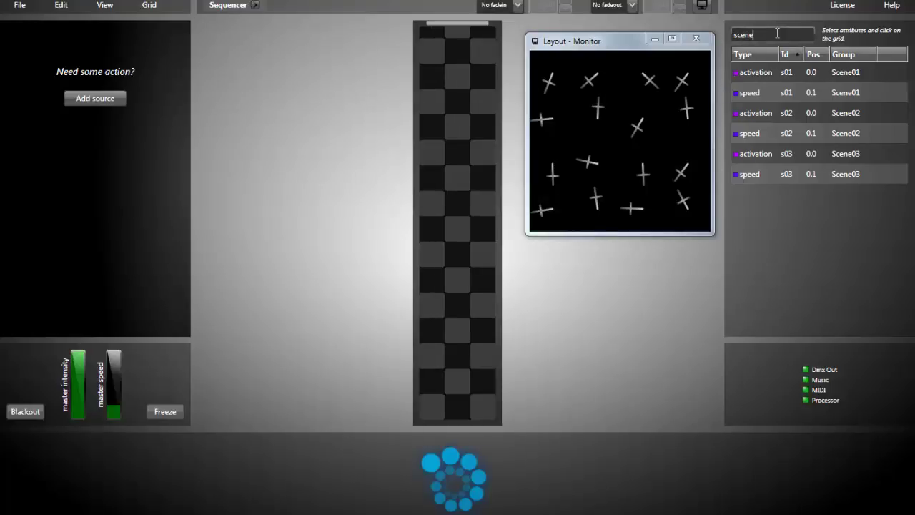
text(act)
click(783, 75)
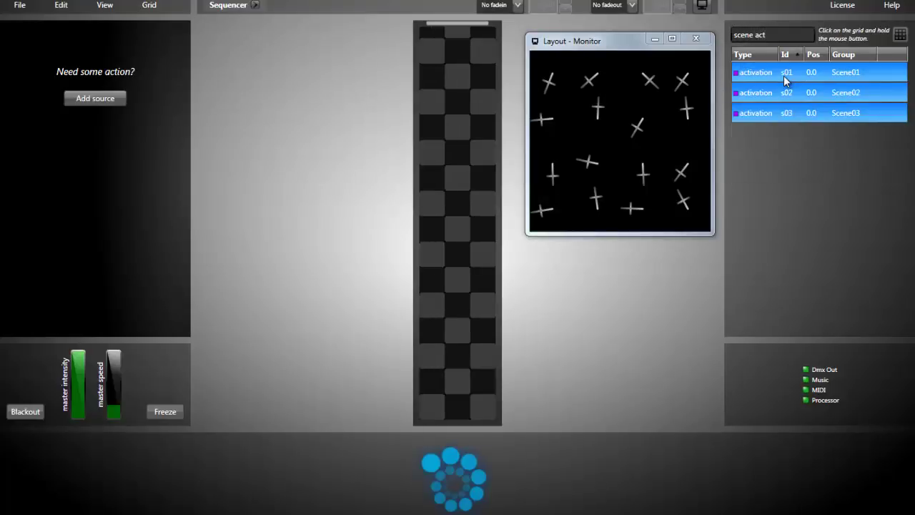
mouse_move(424, 385)
mouse_down()
mouse_move(425, 401)
mouse_move(493, 413)
mouse_up()
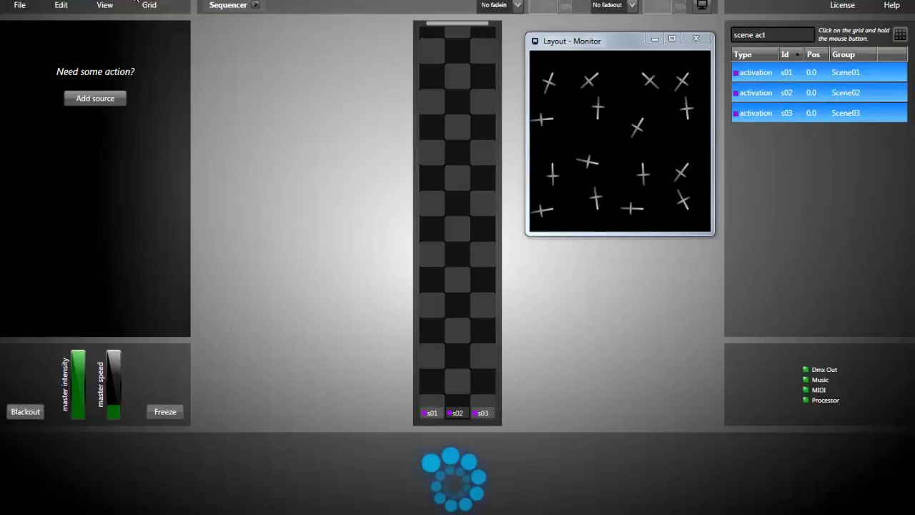
Step: Add a circle source, place it at cell (0, 10) and set its range to 100%
click(147, 6)
click(149, 18)
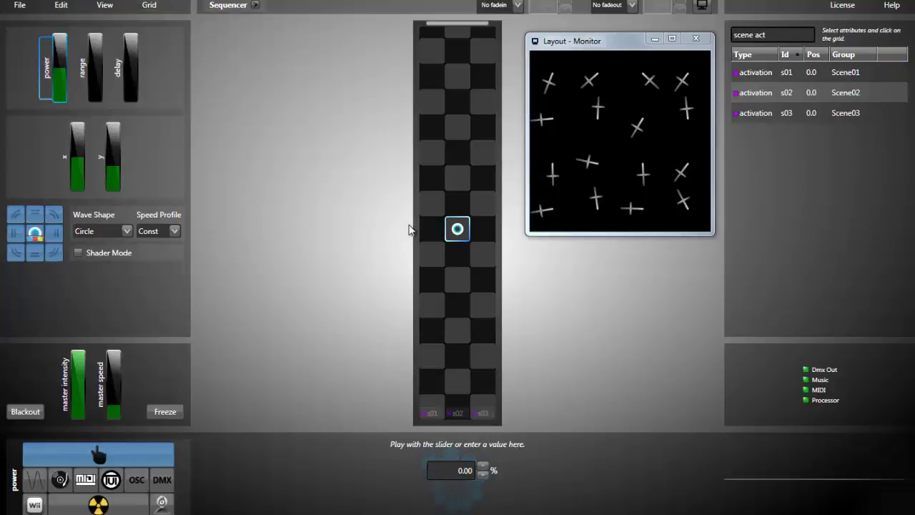
mouse_move(453, 231)
mouse_down()
mouse_move(433, 203)
mouse_move(431, 142)
mouse_up()
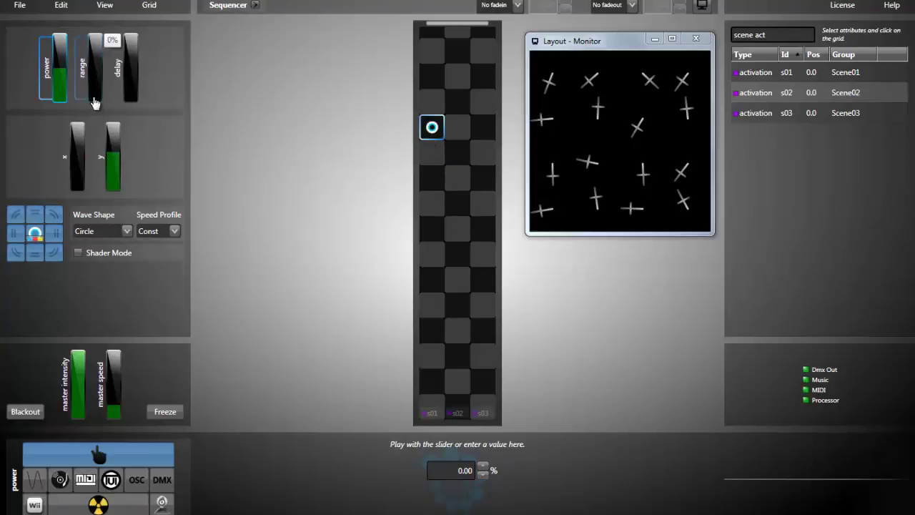
drag(95, 95, 96, 35)
Step: Show the grid overview panel, then close it again
mouse_move(62, 48)
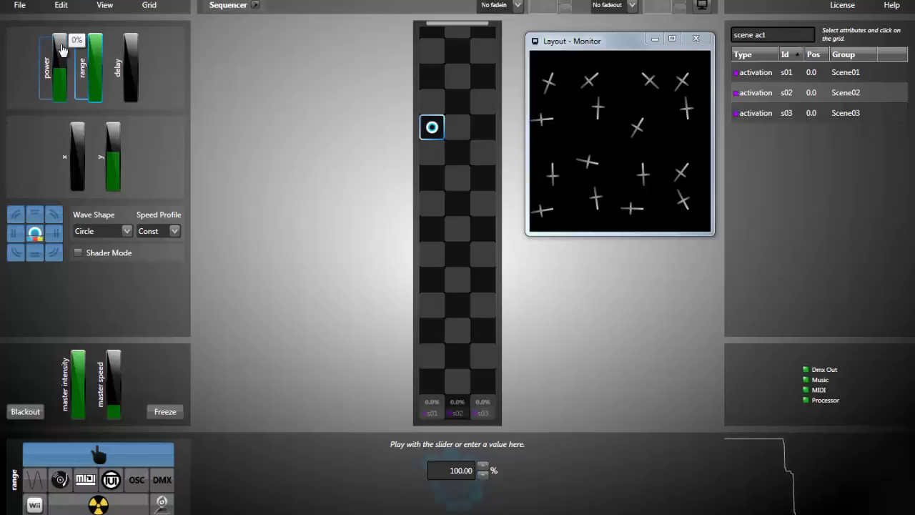
click(101, 6)
click(108, 17)
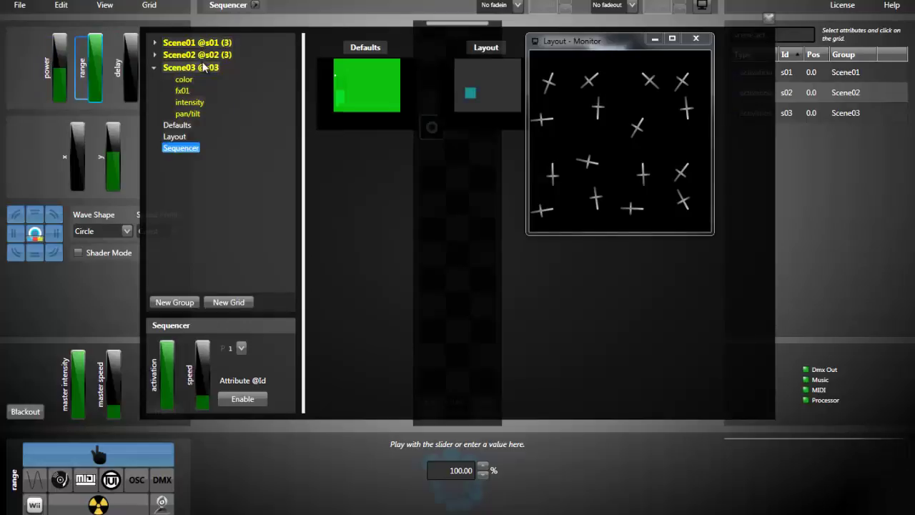
click(205, 54)
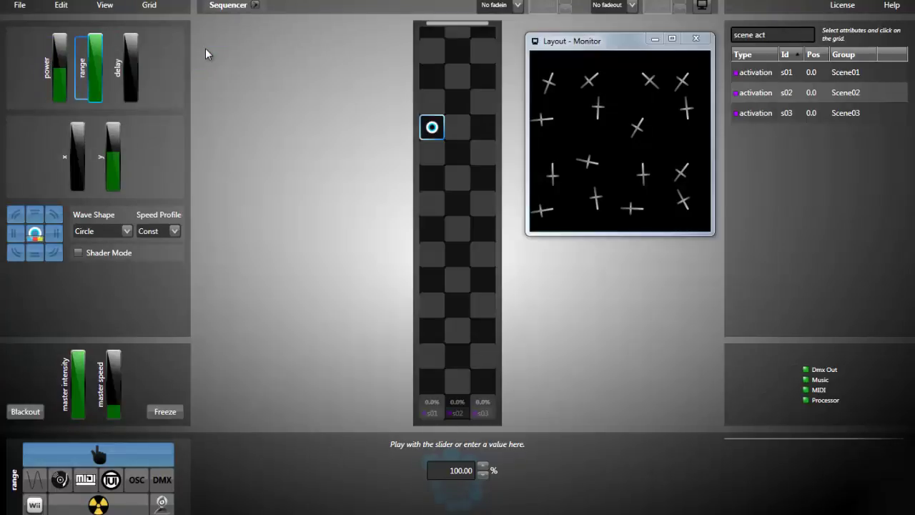
Step: Add a second circle source with range 100% and full power
click(150, 5)
click(153, 41)
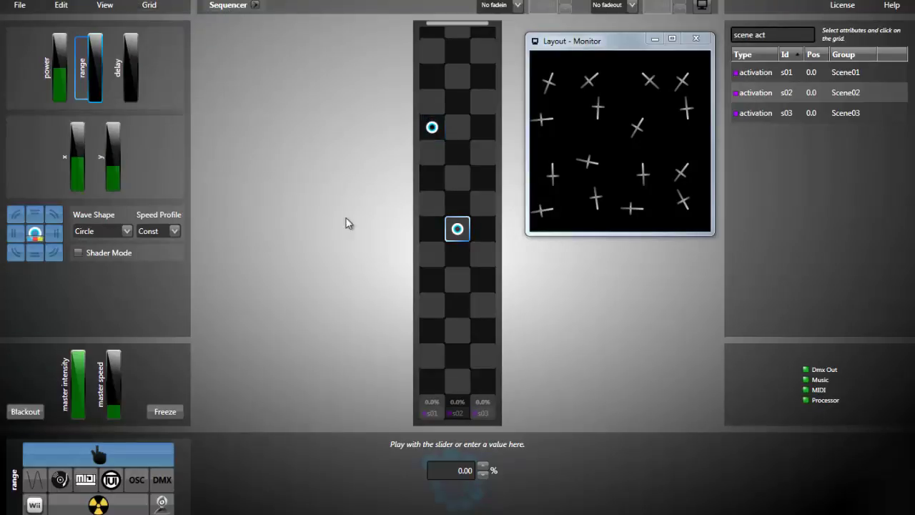
drag(100, 40, 97, 19)
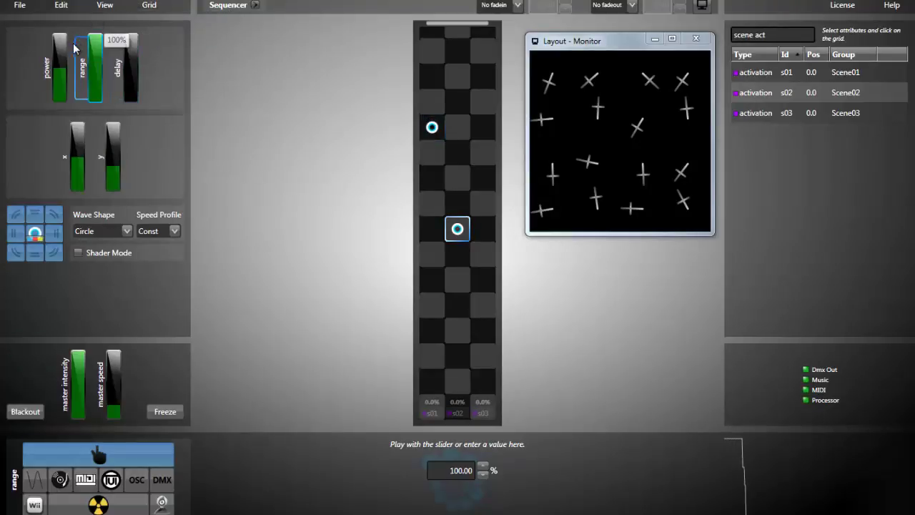
drag(60, 50, 58, 21)
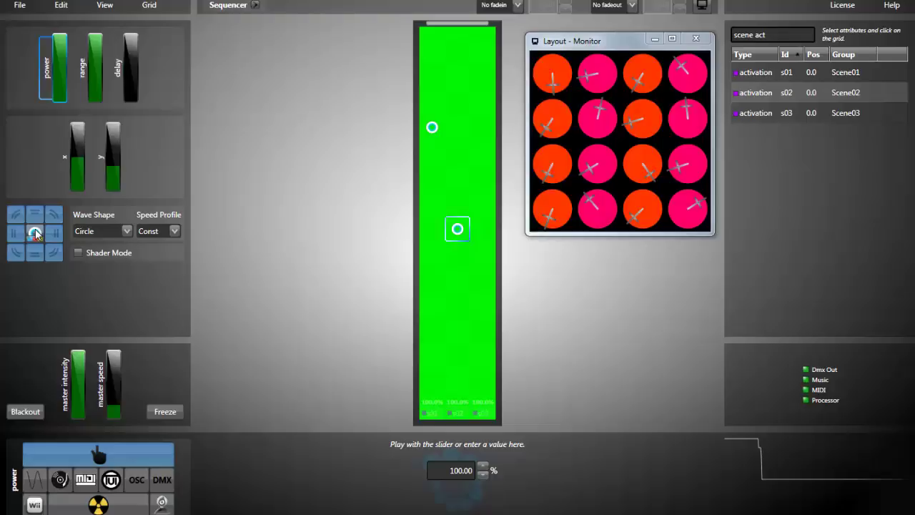
Step: Give the source the vertical downward wave shape and move it into the s01 column
click(35, 234)
click(34, 257)
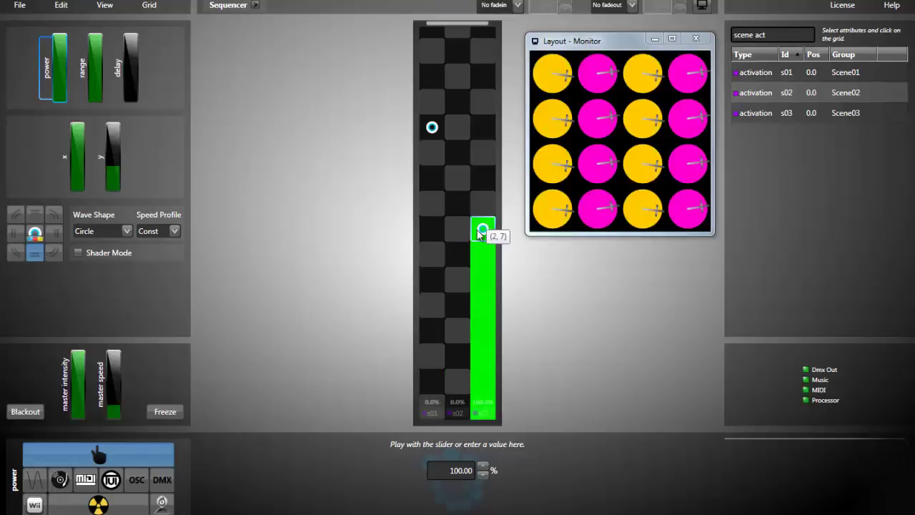
drag(479, 231, 435, 232)
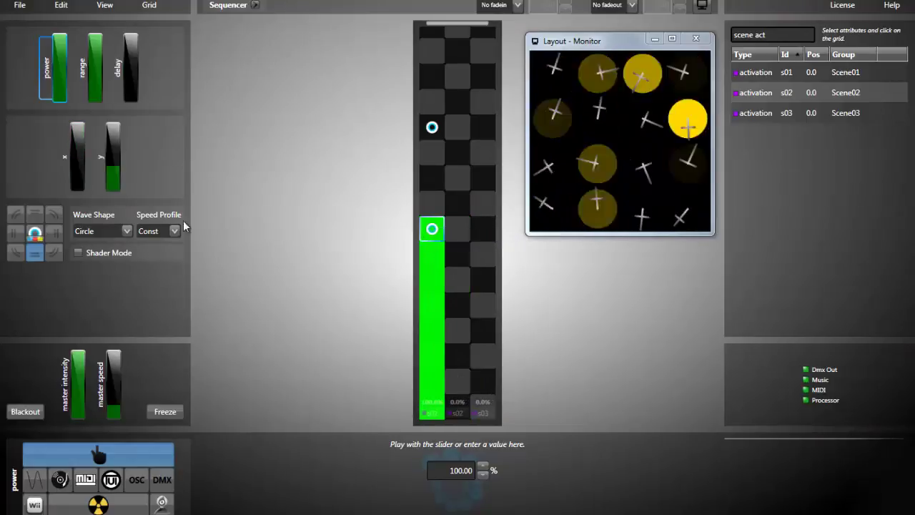
Step: Drive the source's x position with a Sawtooth wave of Time 9
click(63, 170)
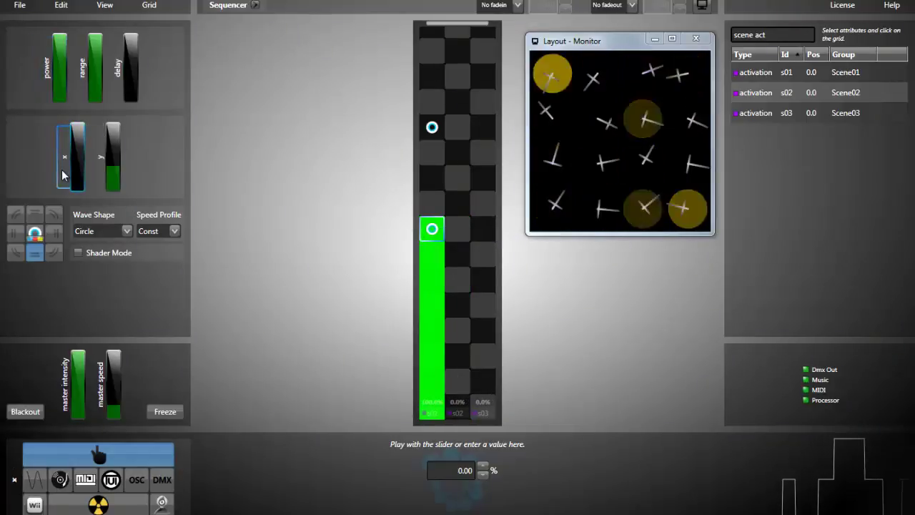
click(41, 482)
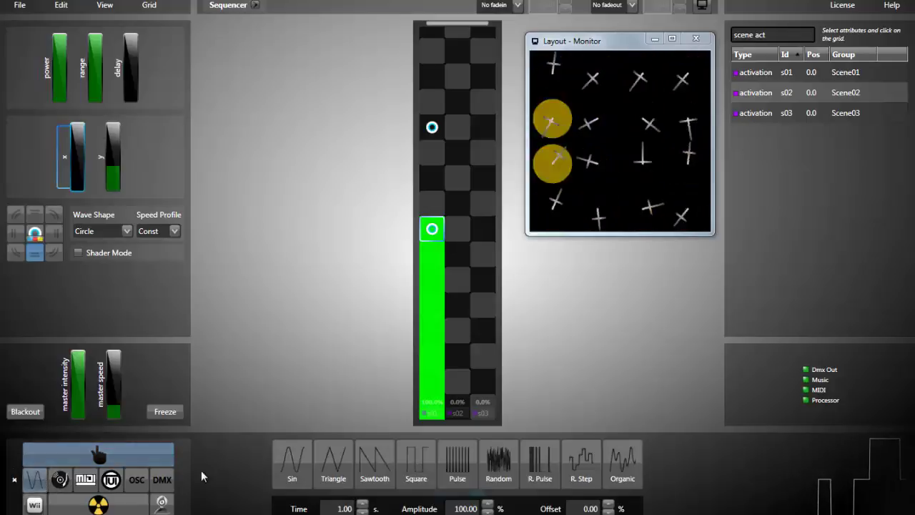
click(370, 472)
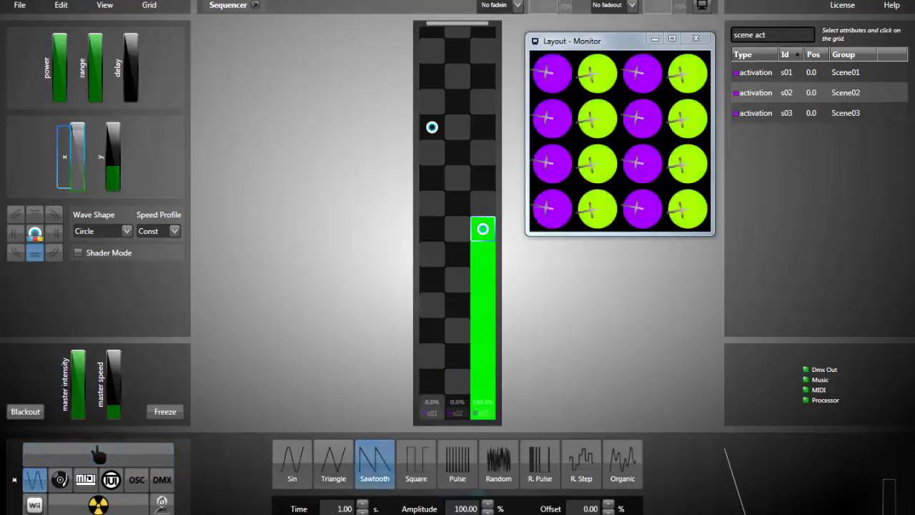
double_click(329, 509)
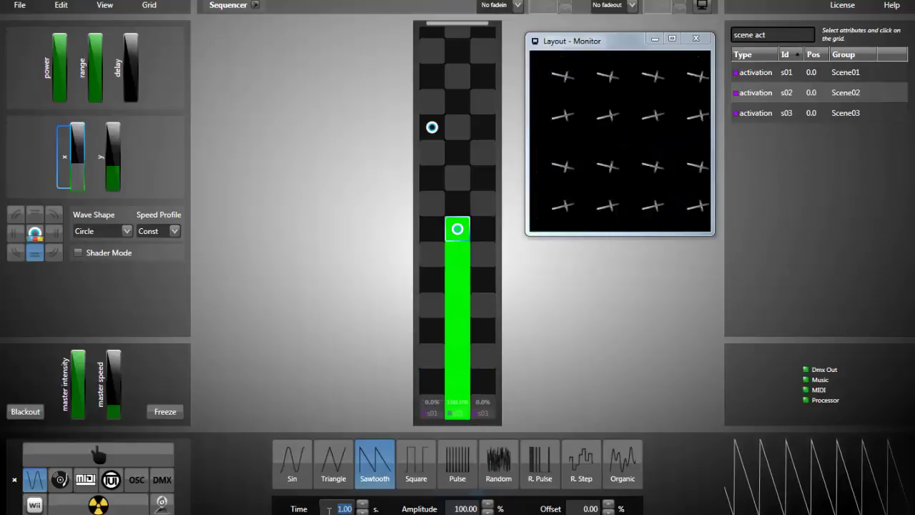
text(9)
key(Return)
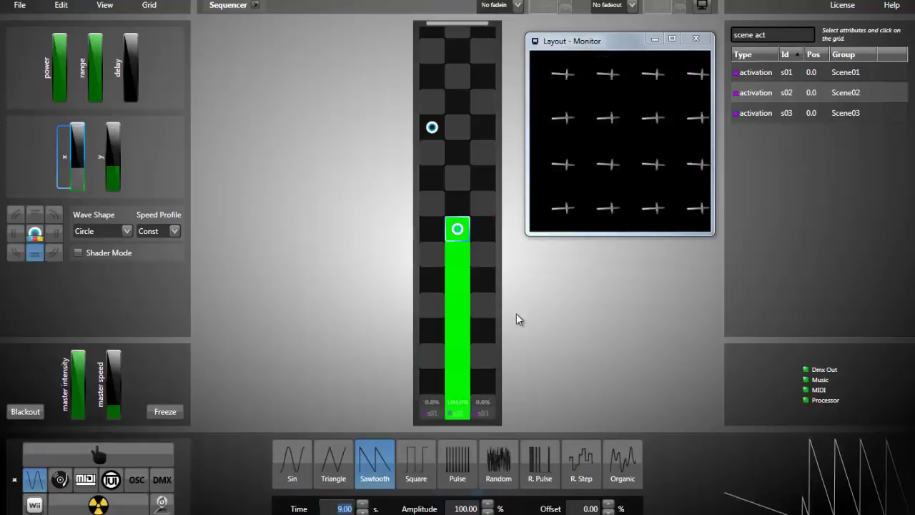
Step: Set the fade-in and fade-out curves to Sig, each with value 2
click(515, 6)
click(506, 93)
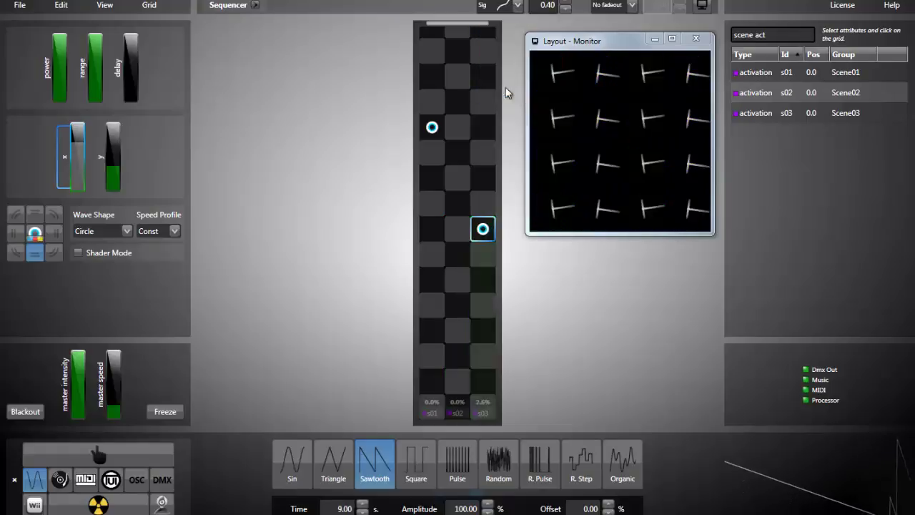
double_click(540, 5)
text(2.)
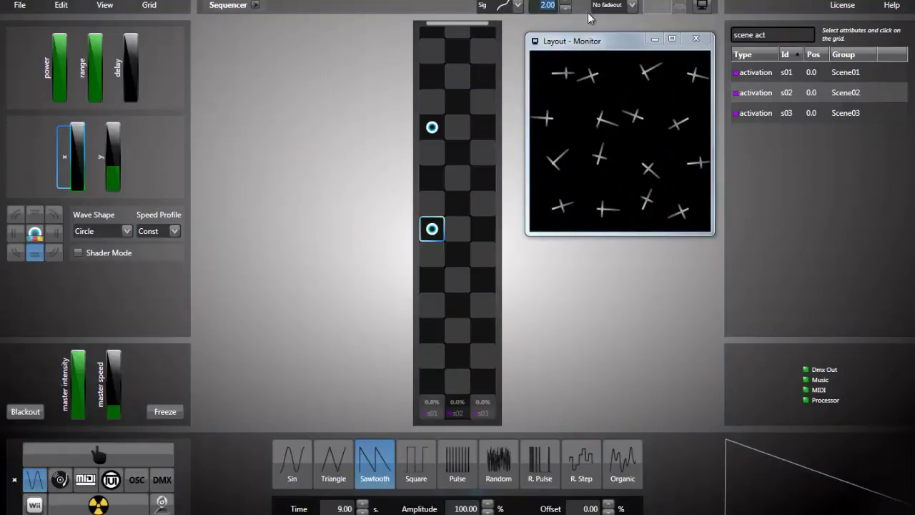
click(632, 5)
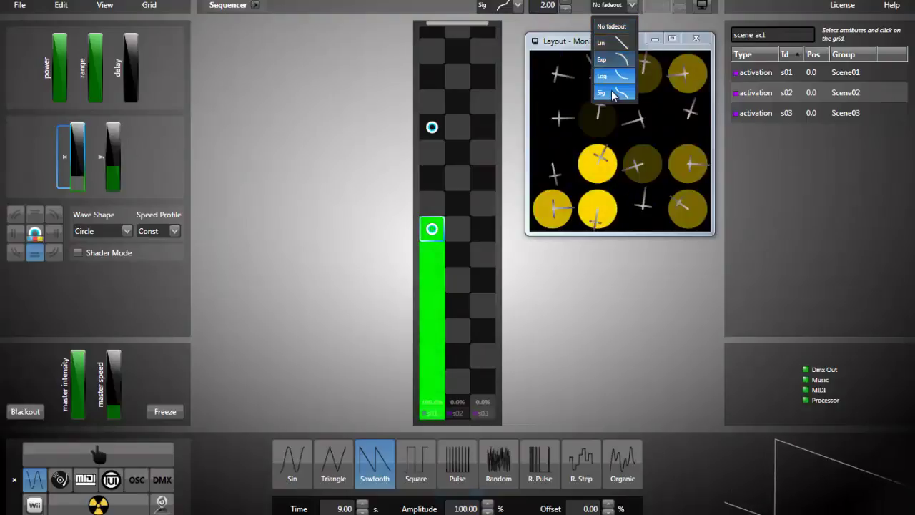
click(603, 92)
double_click(653, 5)
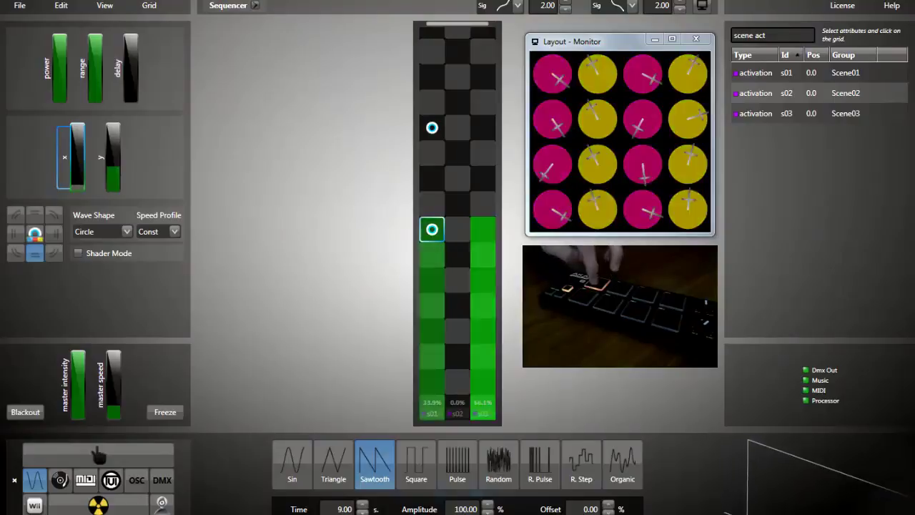
Step: Switch the x input to MIDI notes and open the formula editor showing midi.note(1,41)
click(86, 481)
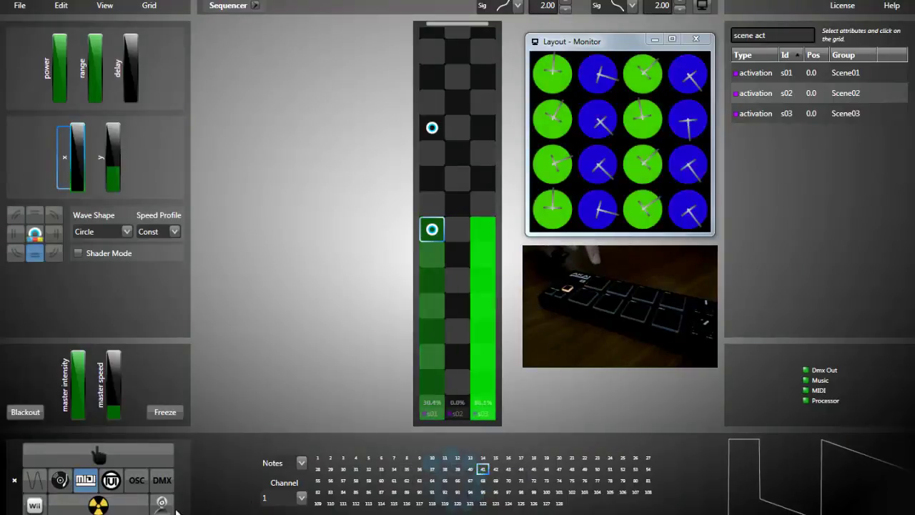
click(98, 505)
Step: Insert 'counter(0, grid.lastx,' at the start of the formula via autocomplete
click(292, 470)
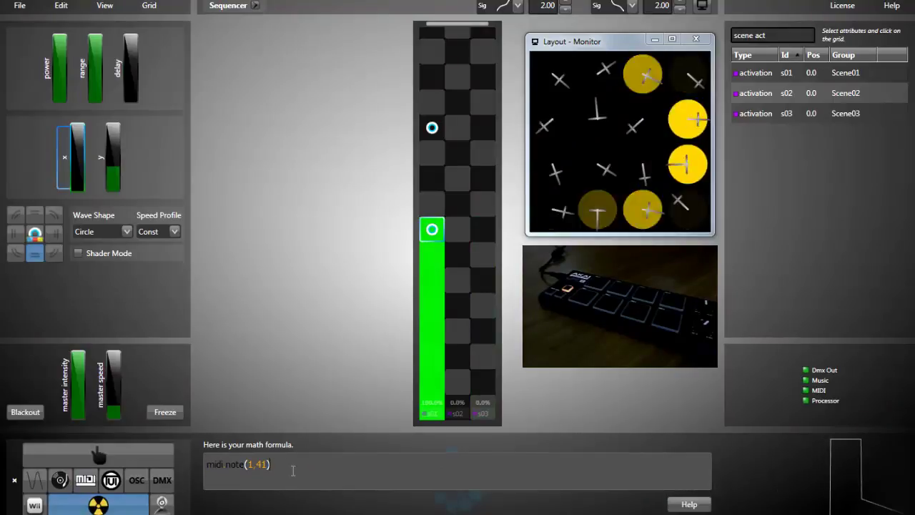
key(Home)
text(c)
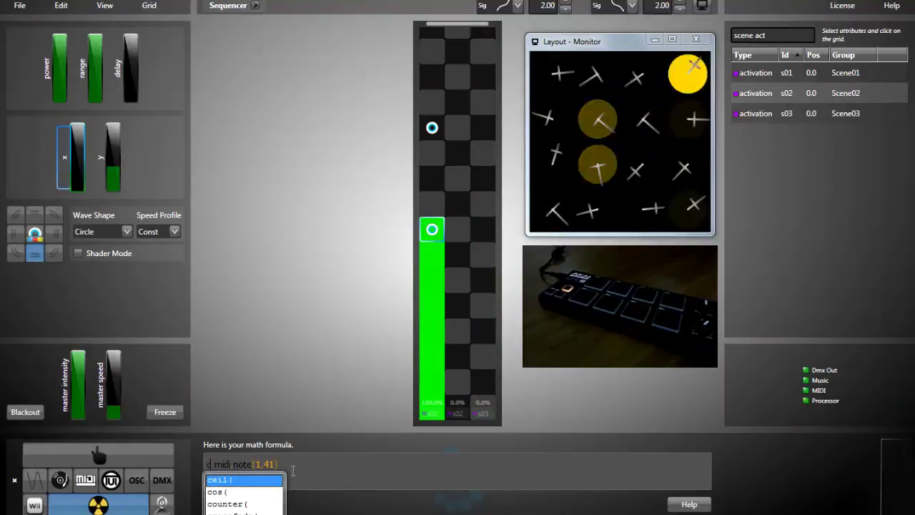
text(oun)
key(Return)
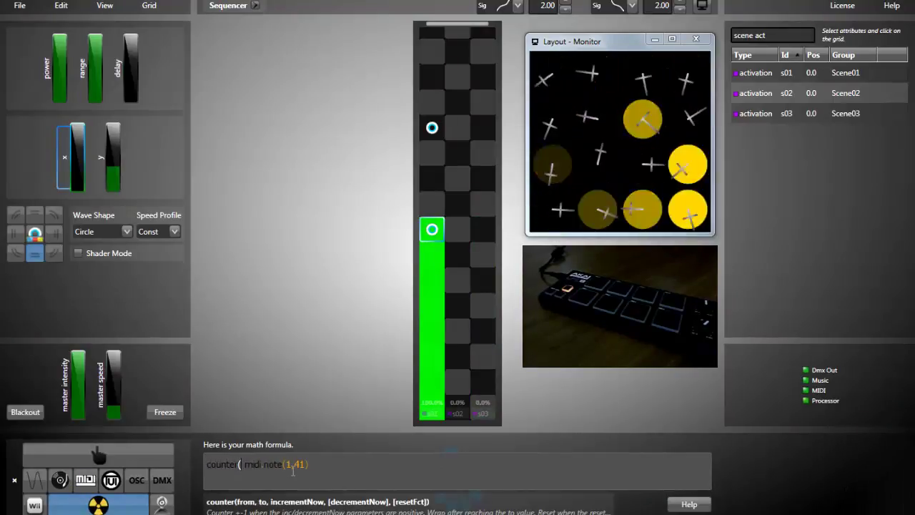
text(0, grid.)
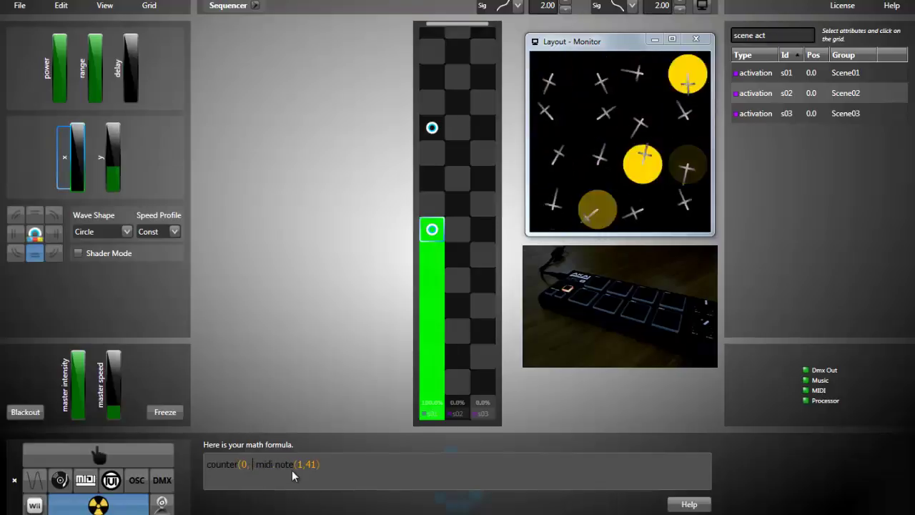
key(Down)
key(Down)
key(Return)
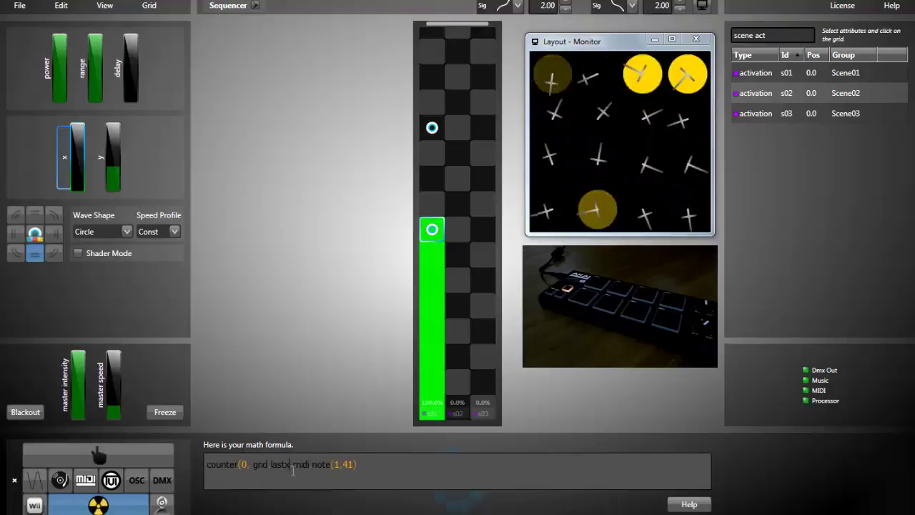
Step: Wrap midi.note(1,41) in onbeat(...) to complete the counter formula
key(Home)
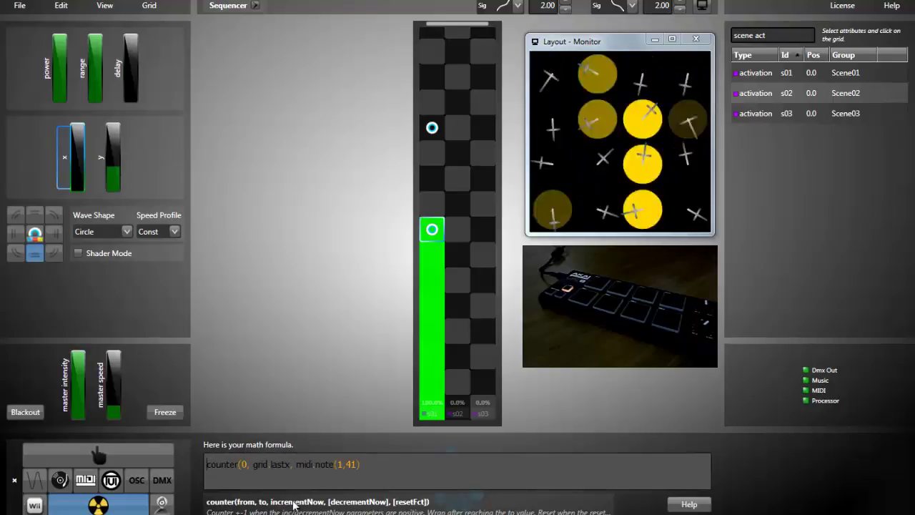
click(300, 463)
text(dm)
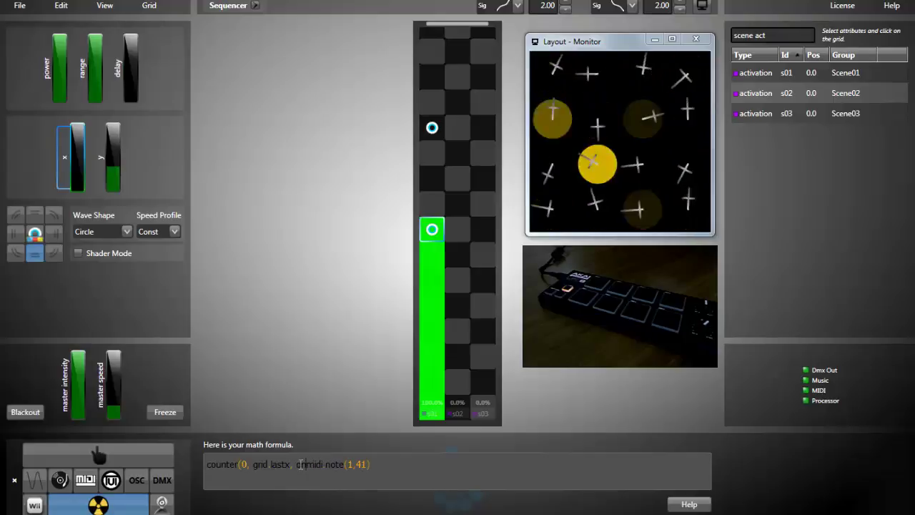
text(beat()
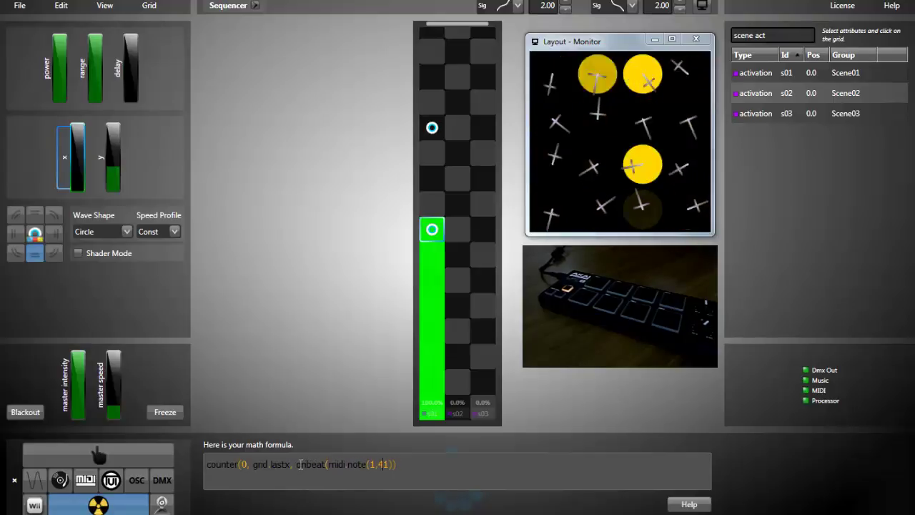
key(Left)
key(Left)
key(Left)
key(Left)
key(Left)
key(Left)
key(Left)
key(Left)
key(Left)
key(Left)
key(Left)
key(Left)
key(Left)
key(Left)
key(Left)
key(Left)
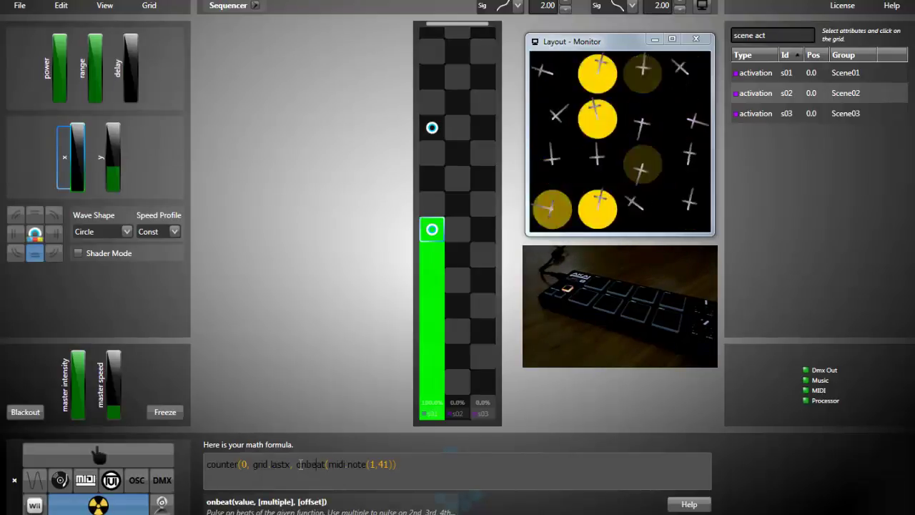
key(End)
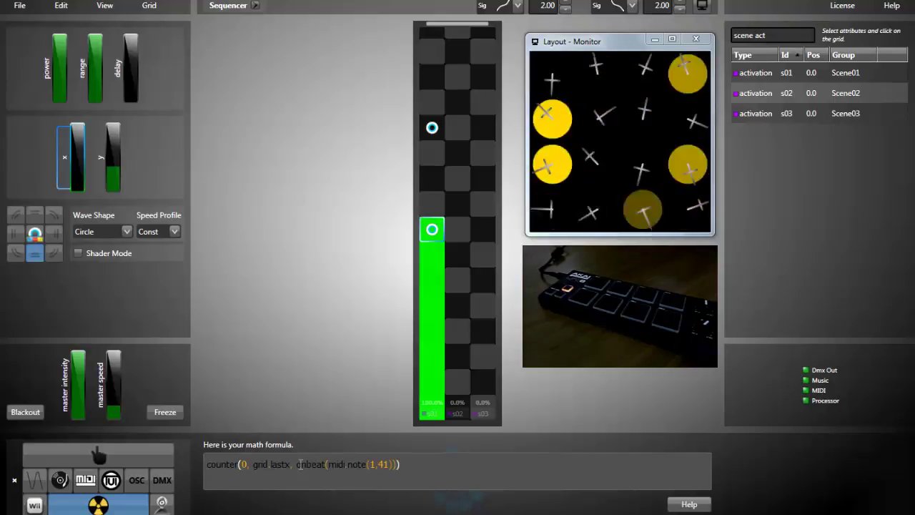
key(Home)
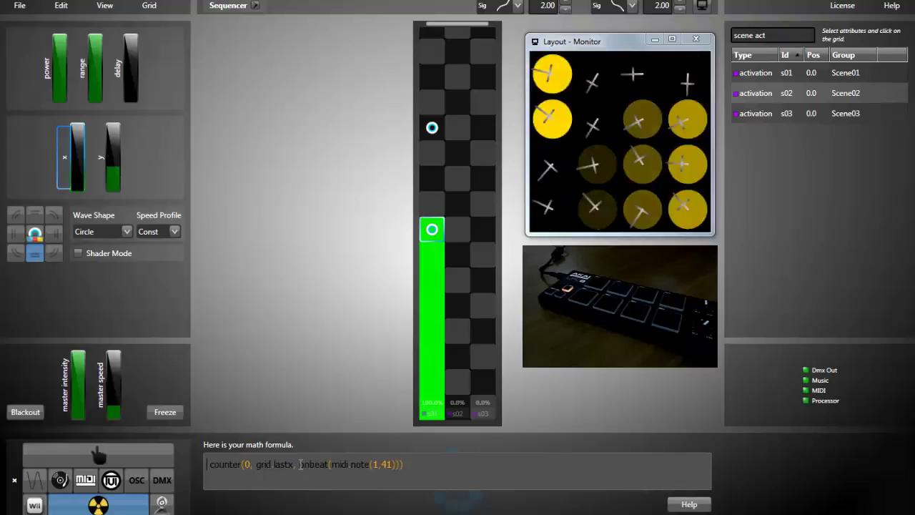
Step: Wrap the counter formula as xtopercent(counter(0, grid.lastx, onbeat(midi.note(1,41))))
text(x)
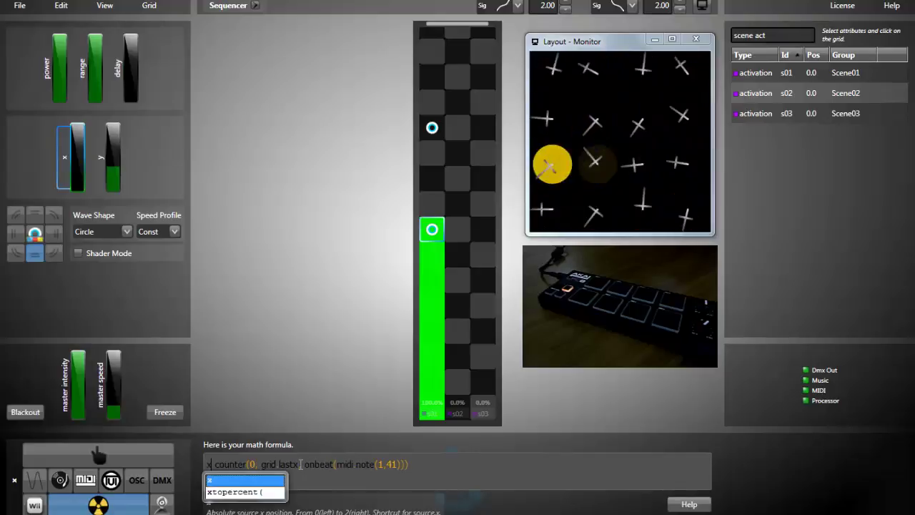
key(Down)
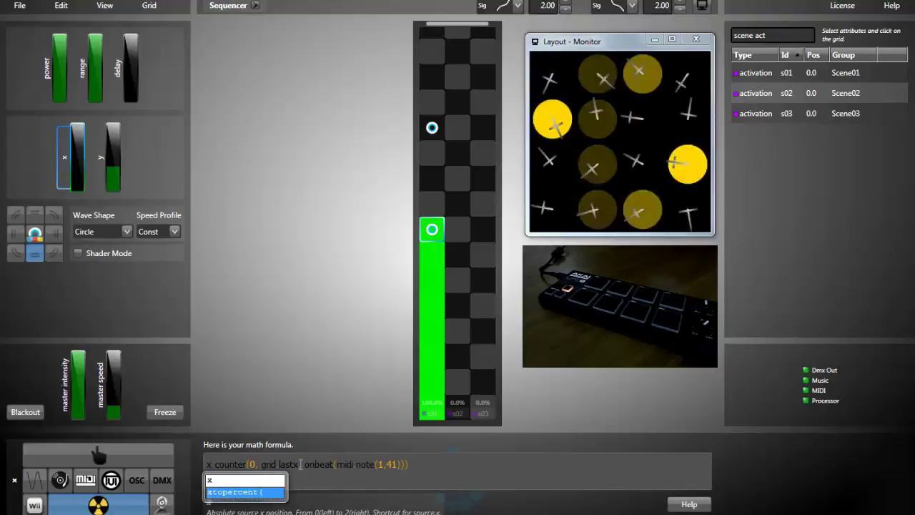
key(Return)
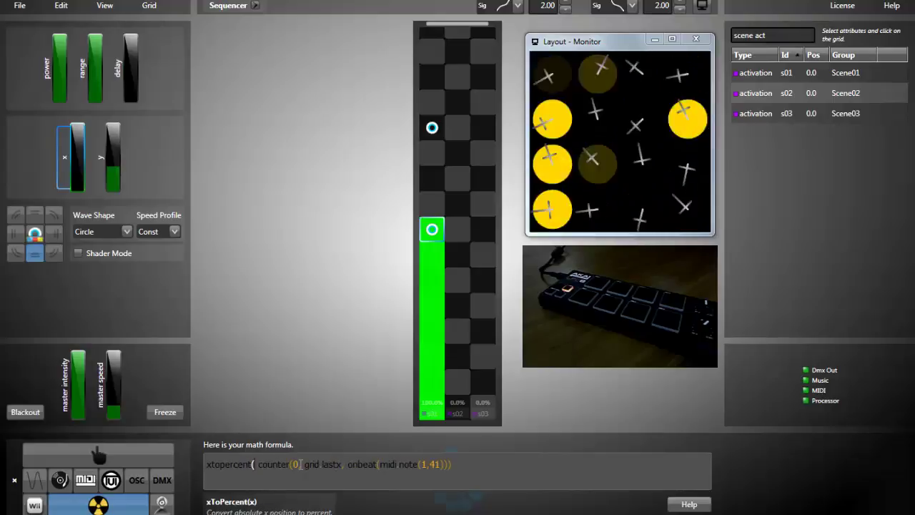
key(End)
text())
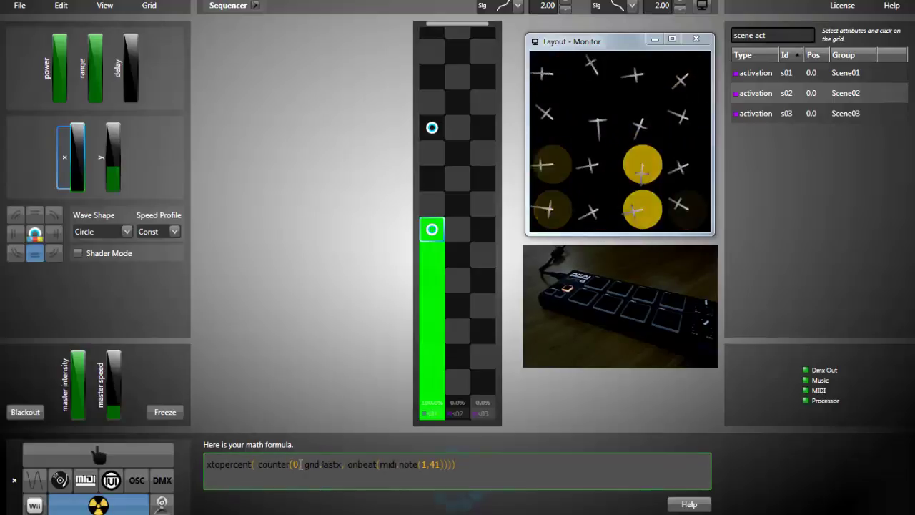
key(Home)
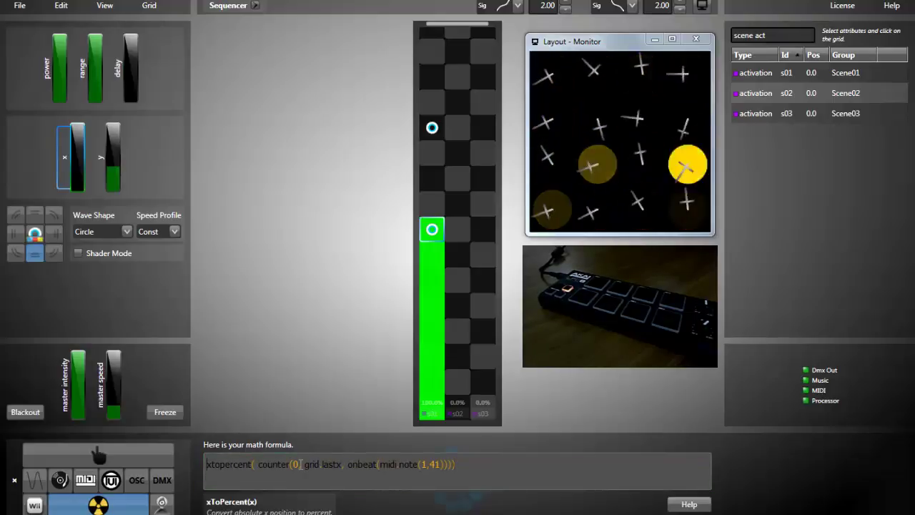
key(Right)
key(Right)
key(Right)
key(Right)
key(Right)
key(Right)
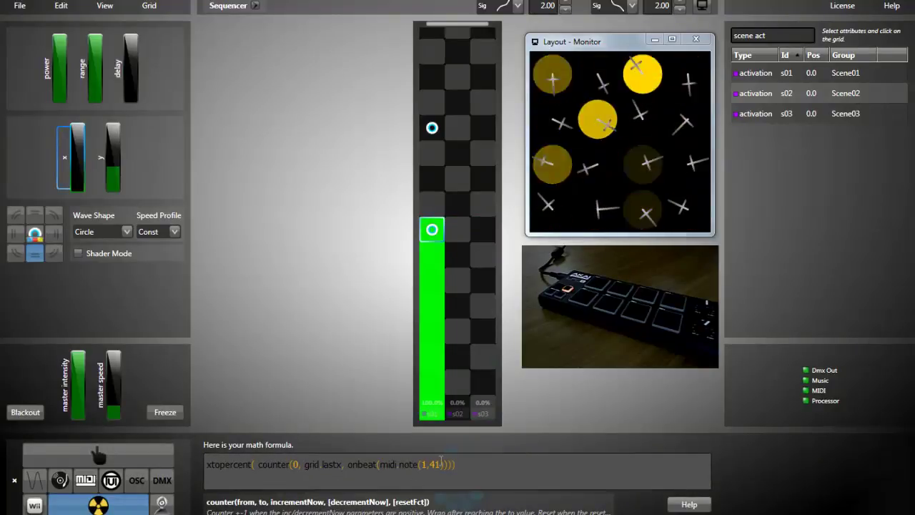
Step: Duplicate the onbeat call as the counter's fourth argument so note 42 steps back, and apply the formula
click(348, 464)
key(shift+End)
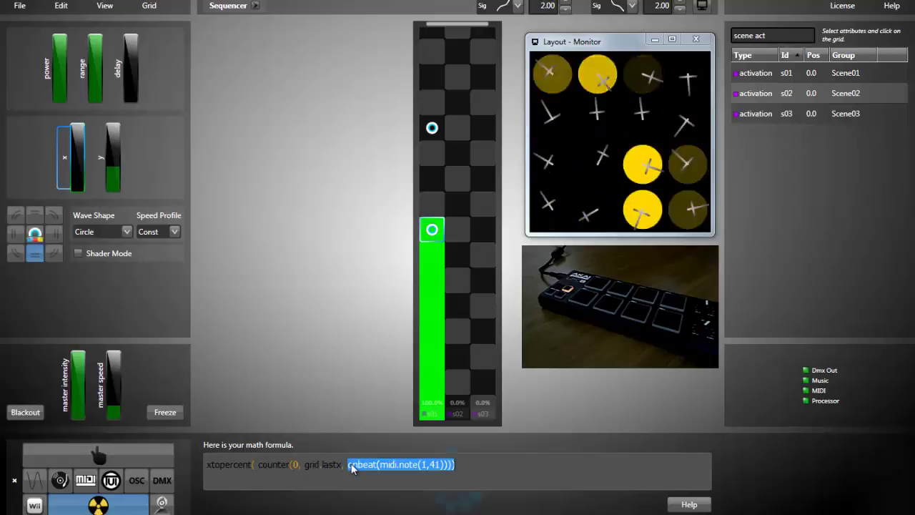
key(ctrl+c)
key(Right)
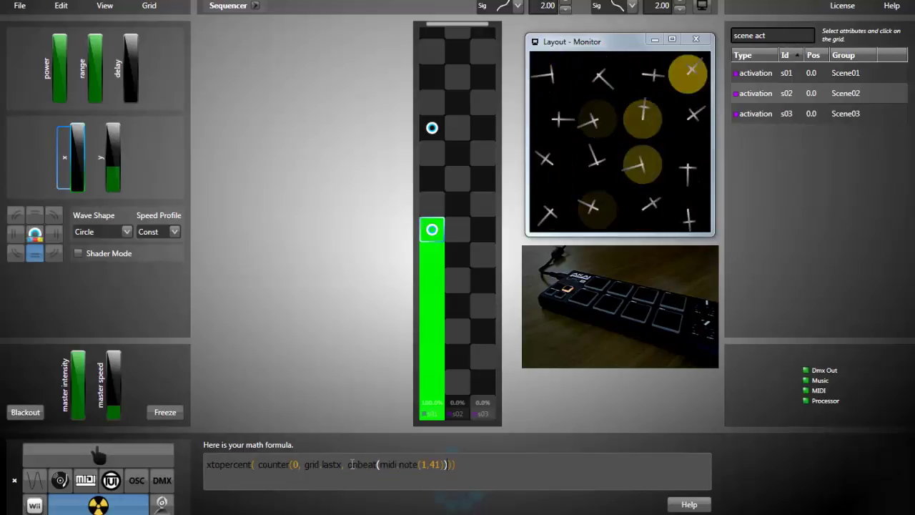
text(,)
key(ctrl+v)
key(Return)
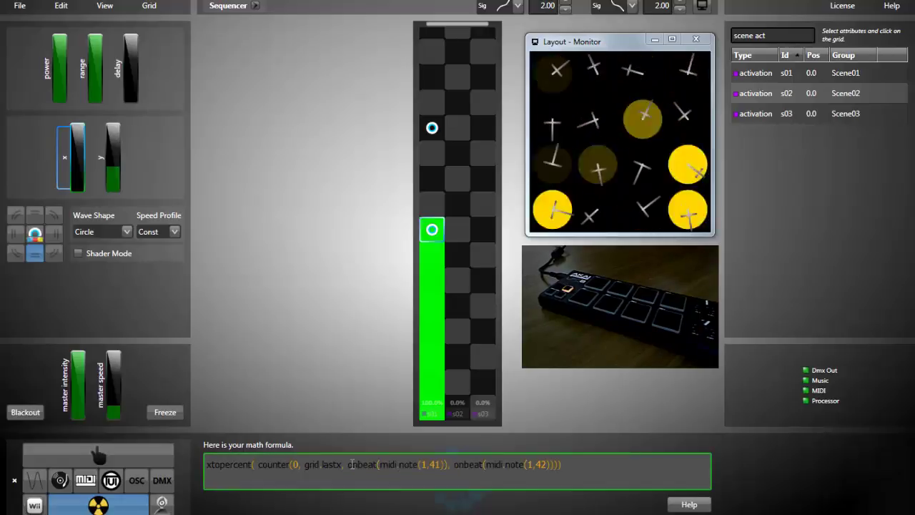